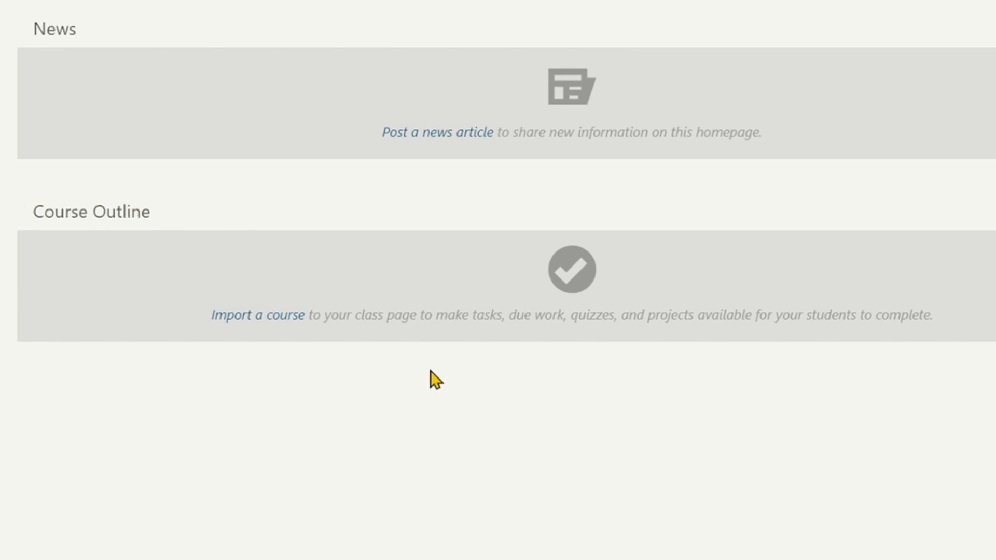
Start a course import for the Course Outline and choose the Year 9 Christian Studies course
click(259, 318)
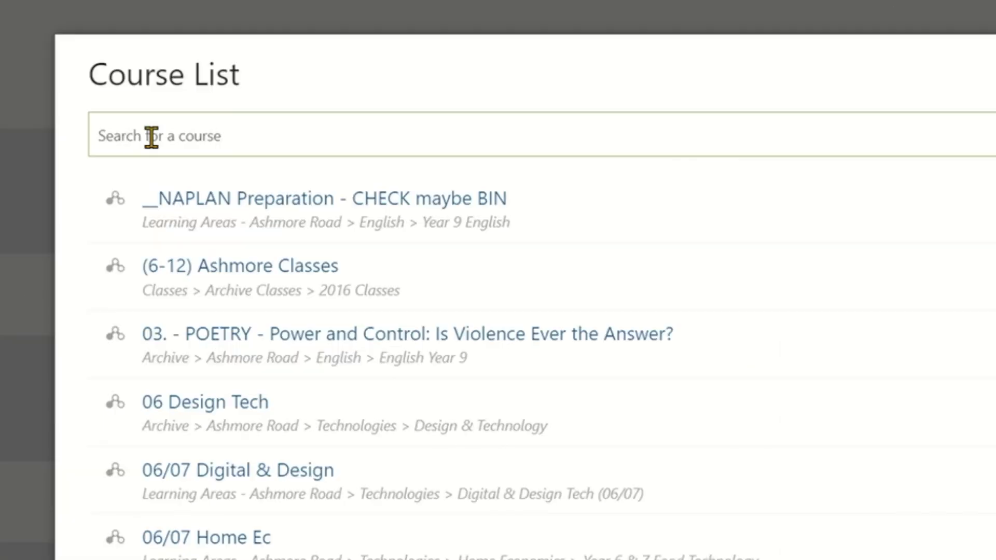
text(chri)
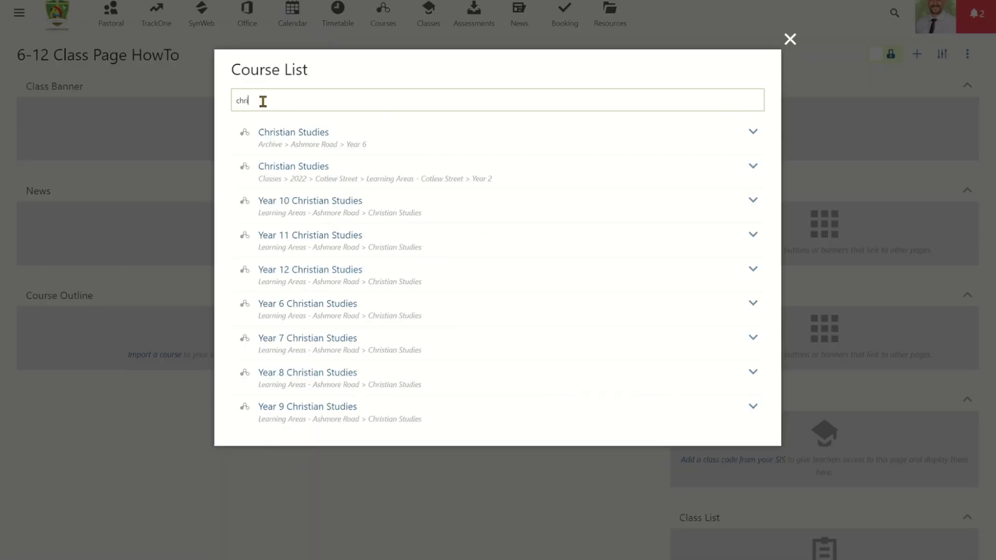
click(321, 407)
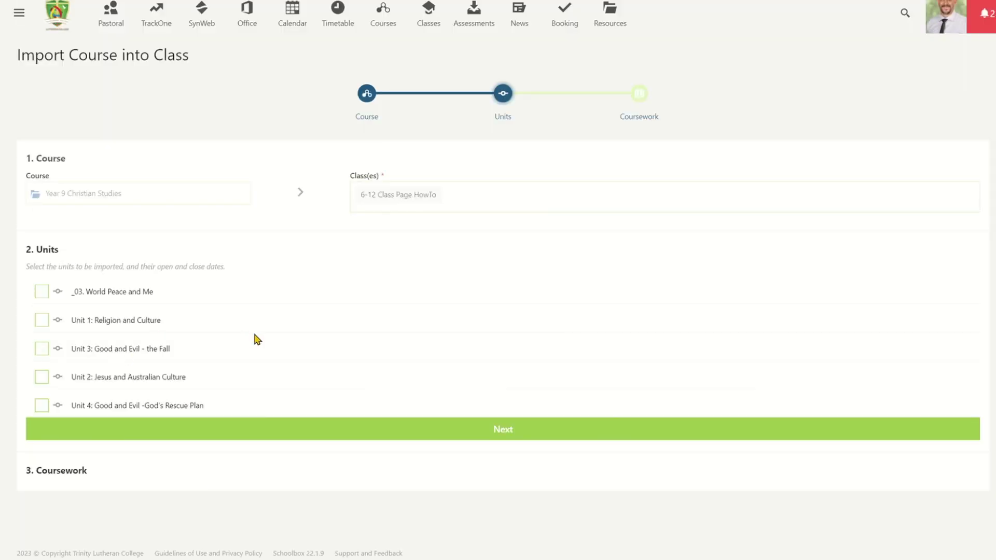
Select Unit 1: Religion and Culture with open date 19/01/2023 and close date 13/04/2023, and continue to the coursework stage
click(42, 320)
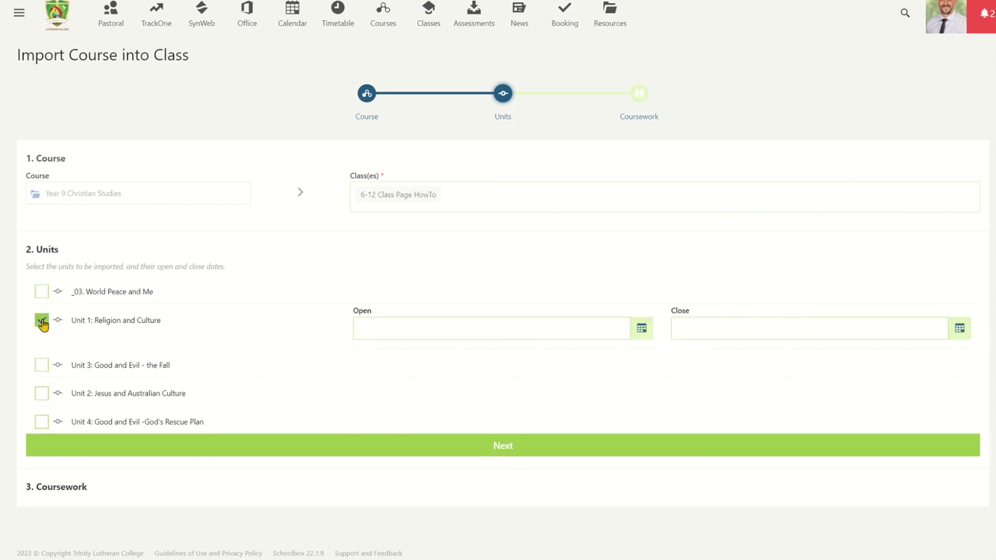
click(642, 327)
click(527, 197)
click(960, 328)
click(576, 115)
click(576, 115)
click(576, 115)
click(528, 198)
click(518, 303)
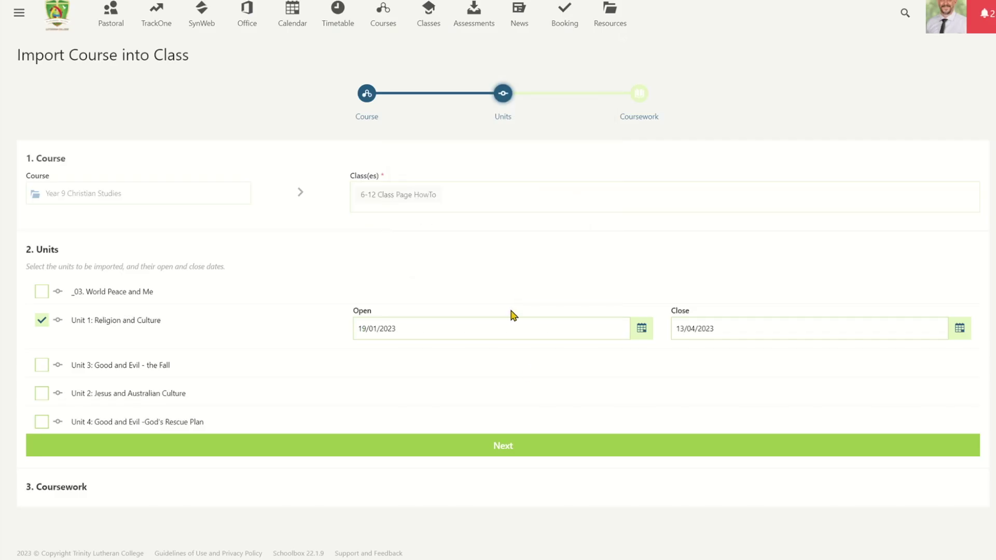
click(512, 451)
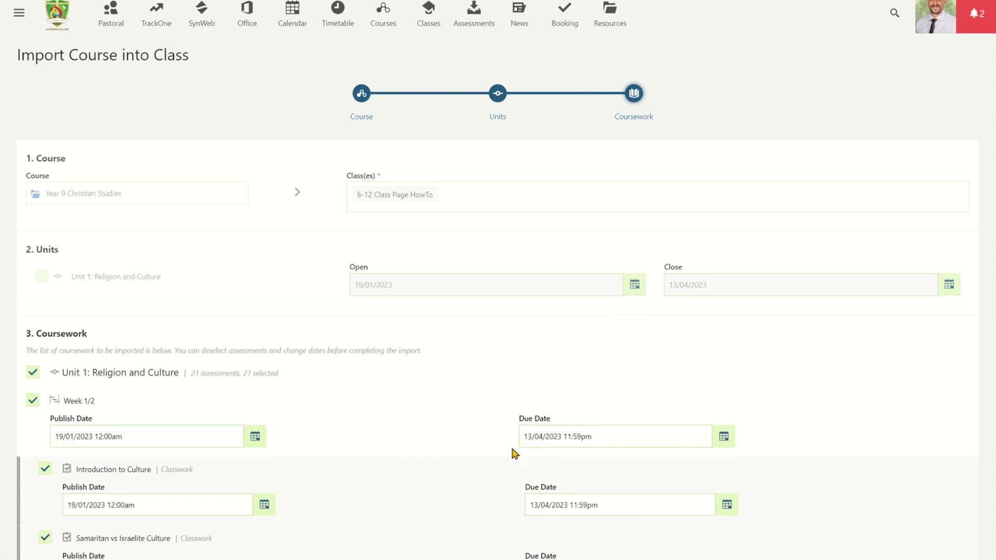
Exclude Introduction to Culture, Week 3/4, Week 7/8, _06. Contemporary cultural artefacts and Easter activities from the coursework, and run the import
scroll(367, 402, down, 5)
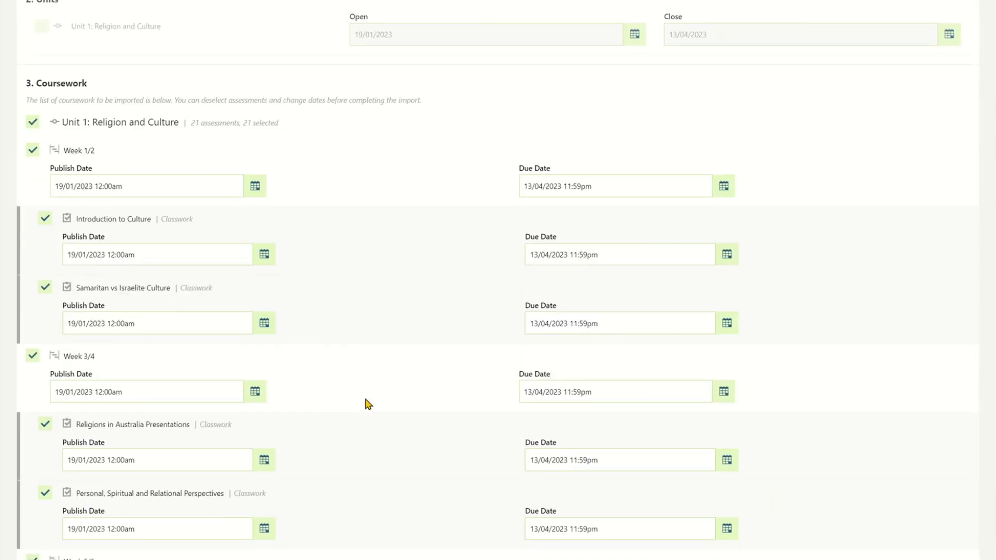
click(45, 218)
click(33, 311)
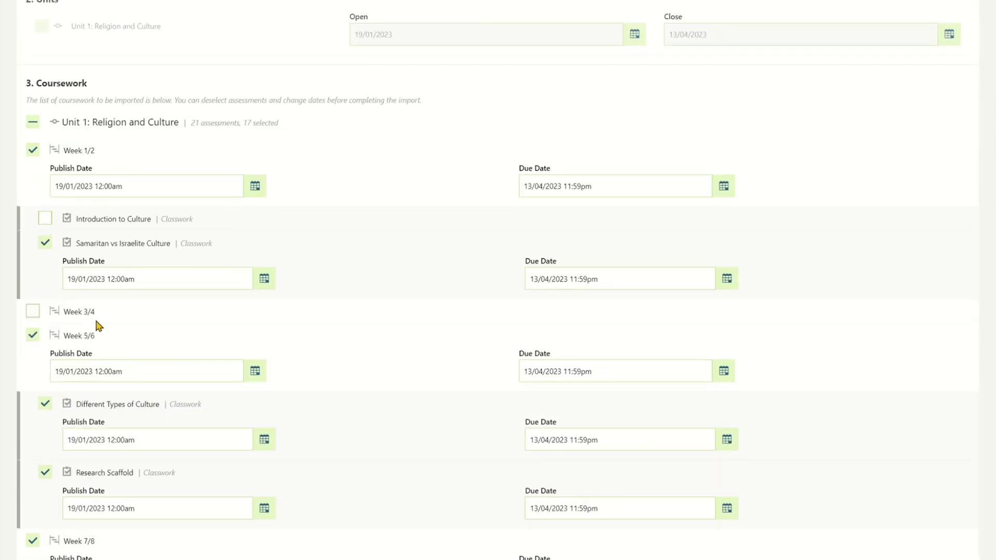
scroll(261, 330, down, 5)
click(32, 307)
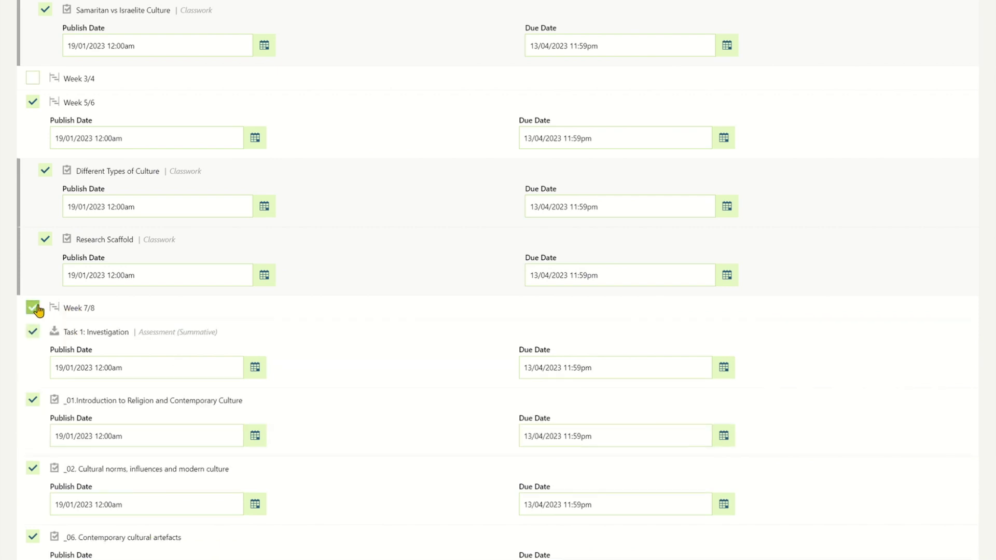
scroll(130, 415, down, 3)
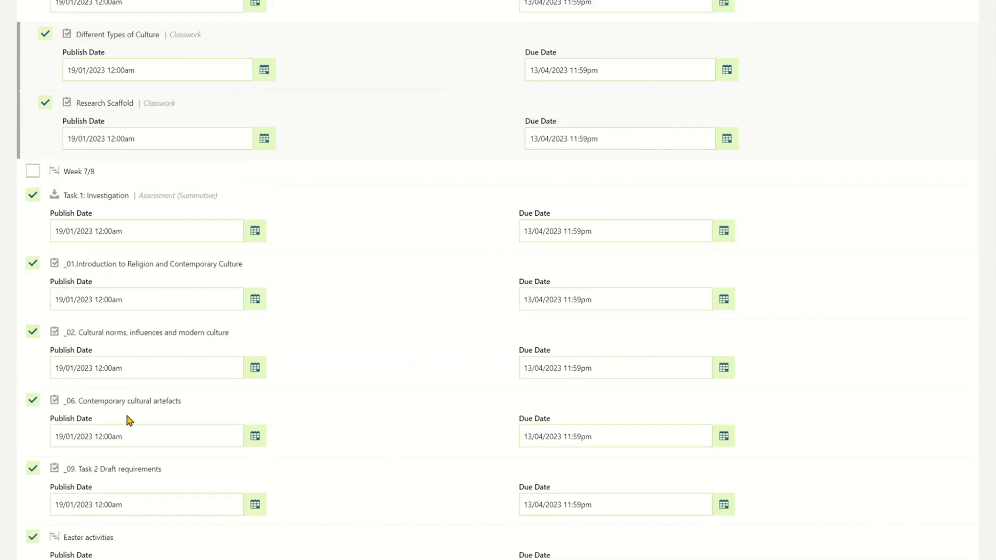
click(43, 398)
click(33, 489)
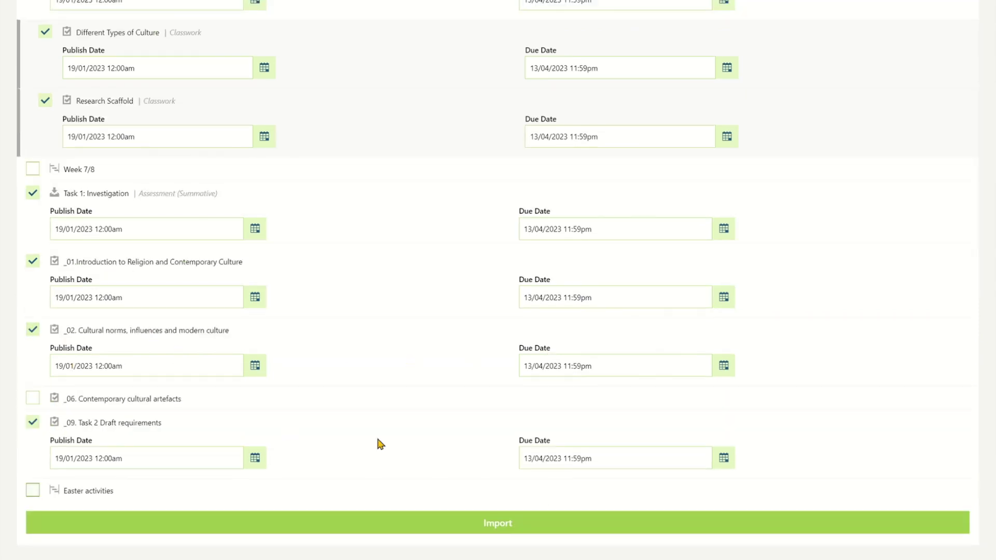
scroll(381, 431, down, 1)
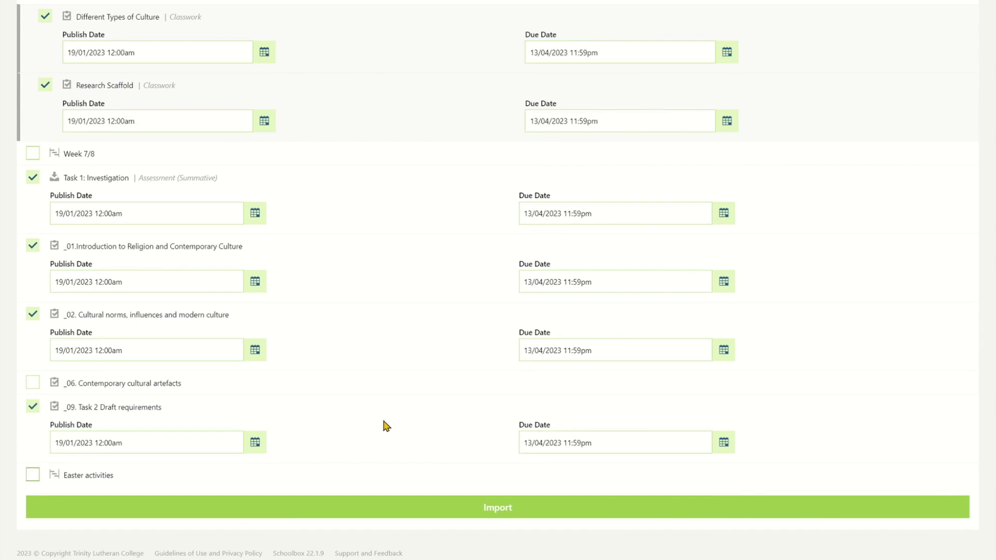
click(482, 512)
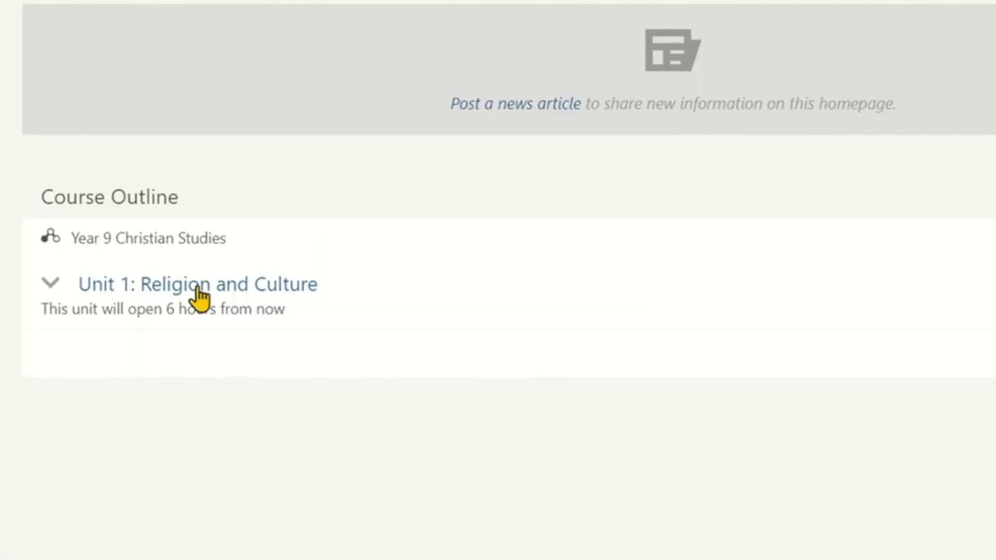
Review the imported Unit 1: Religion and Culture in the Course Outline on the class page
click(52, 291)
scroll(578, 320, down, 3)
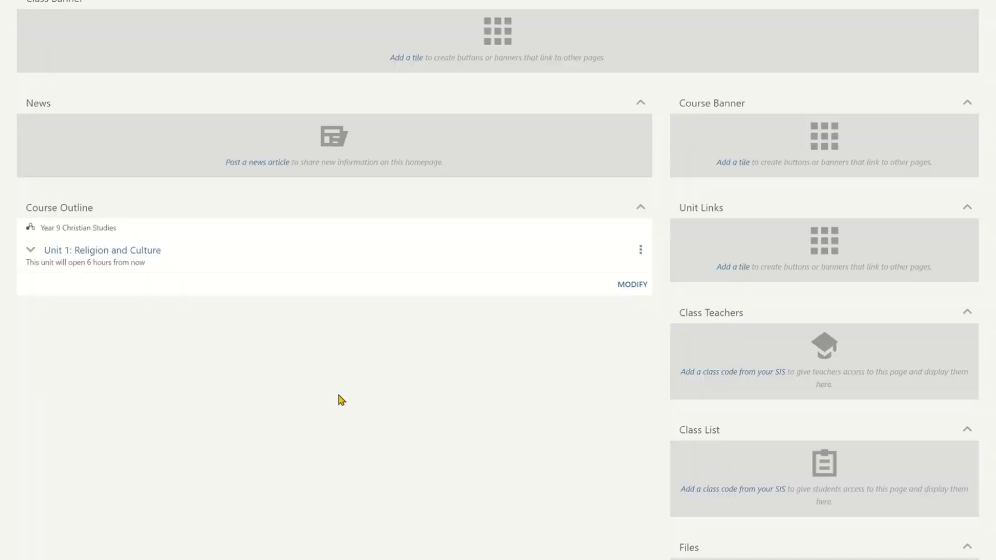
scroll(338, 401, up, 2)
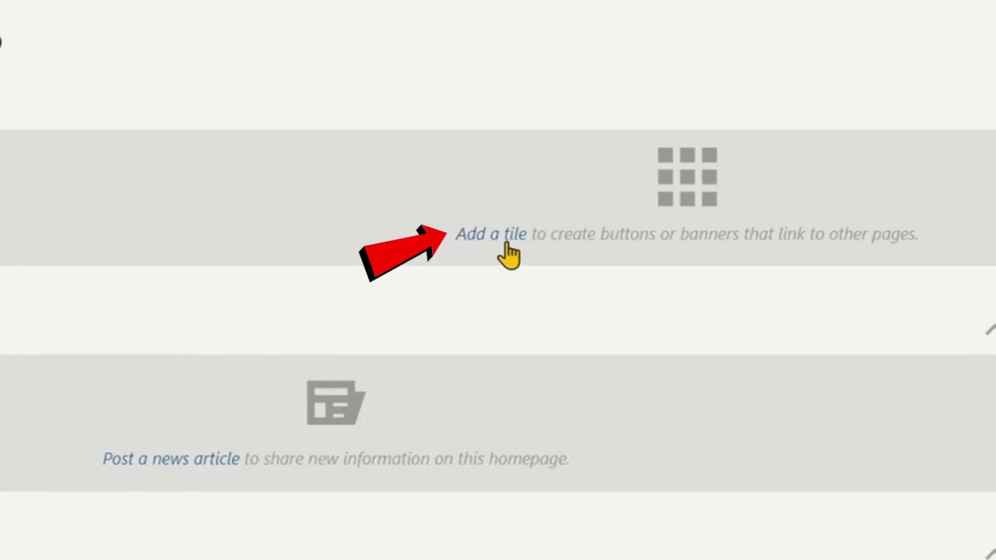
Add a tile to the Class Banner and enter "Title of the page" as its title text
click(506, 239)
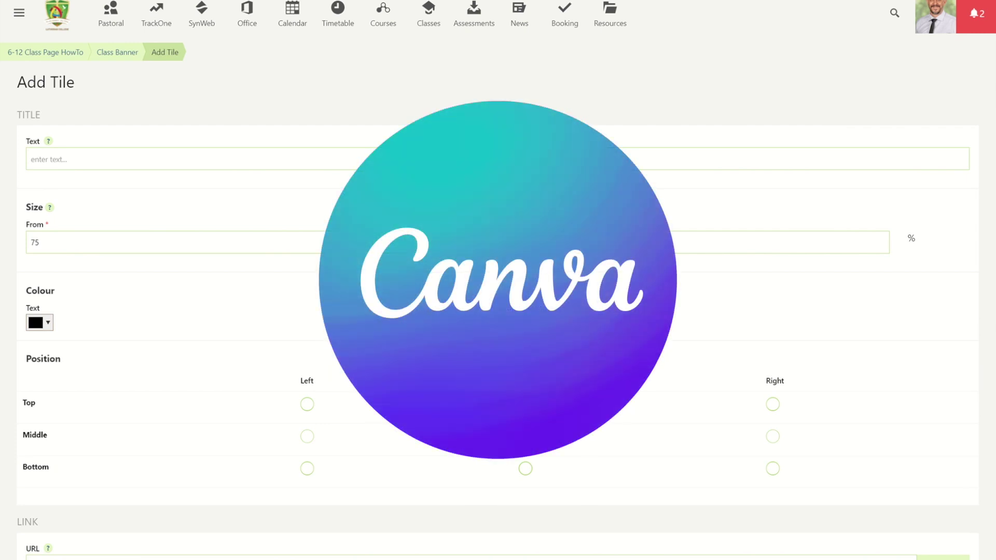
scroll(456, 214, down, 5)
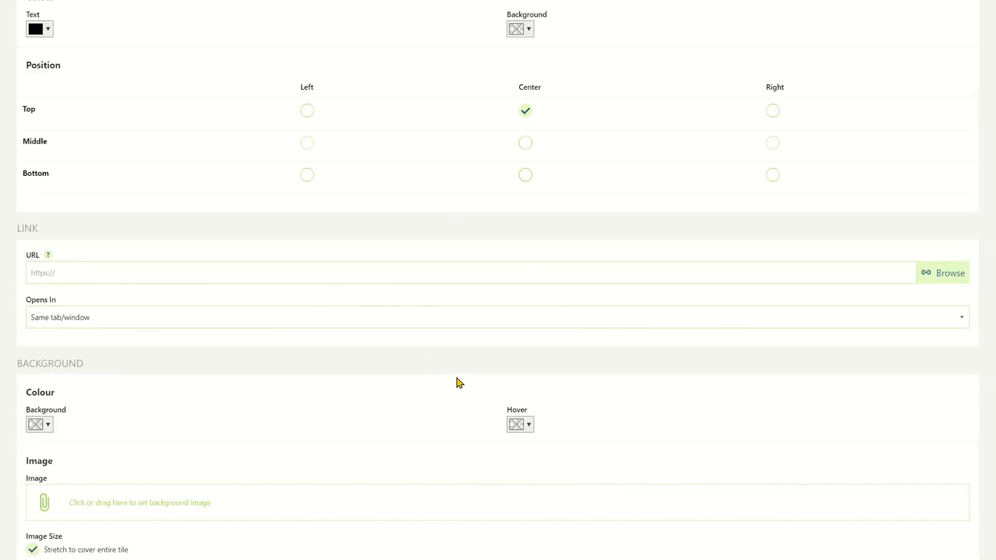
scroll(441, 374, down, 2)
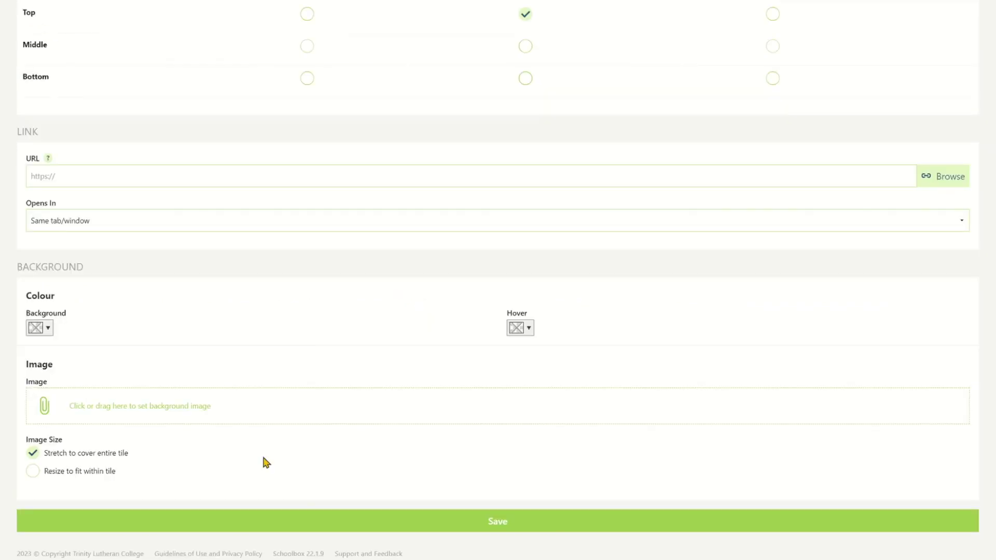
scroll(263, 453, up, 10)
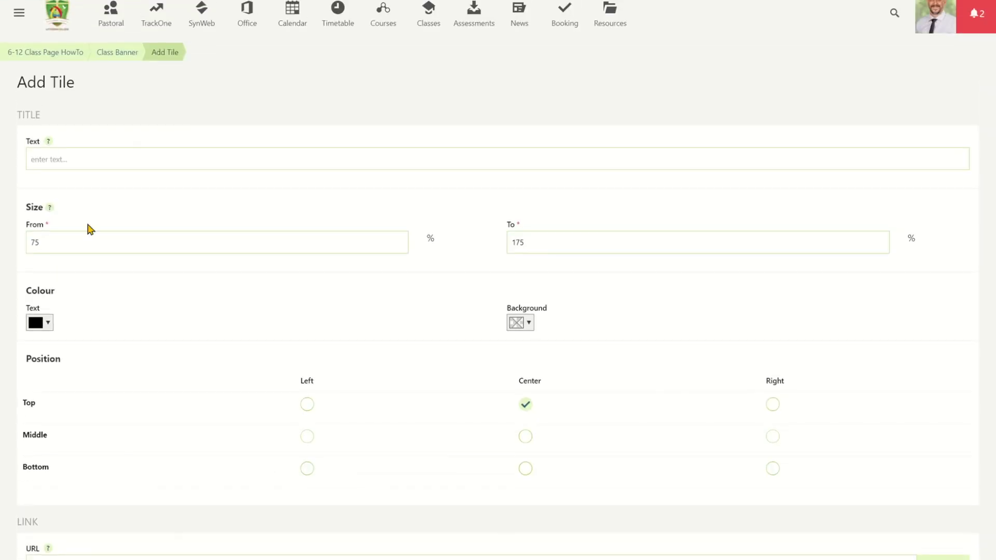
click(65, 160)
text(T)
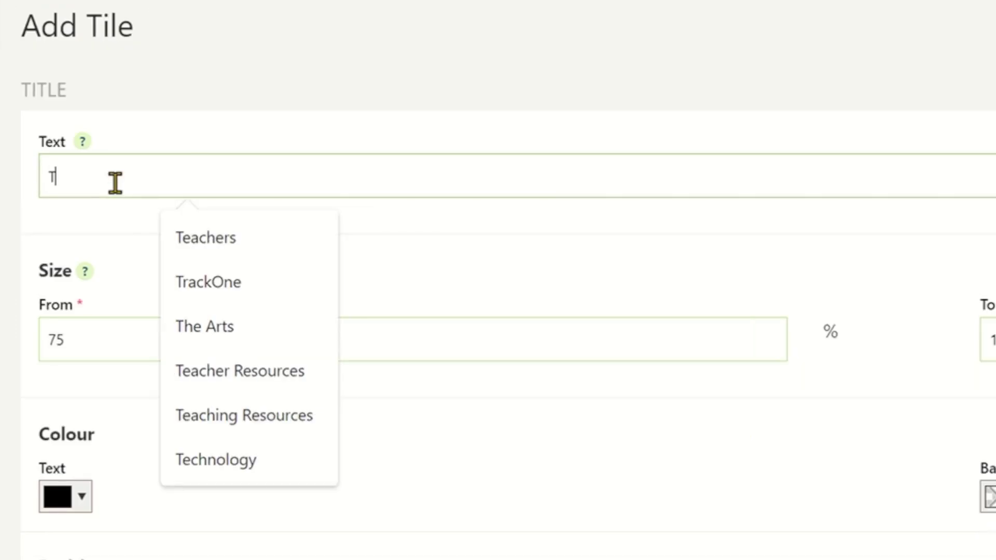
text(itle of the page)
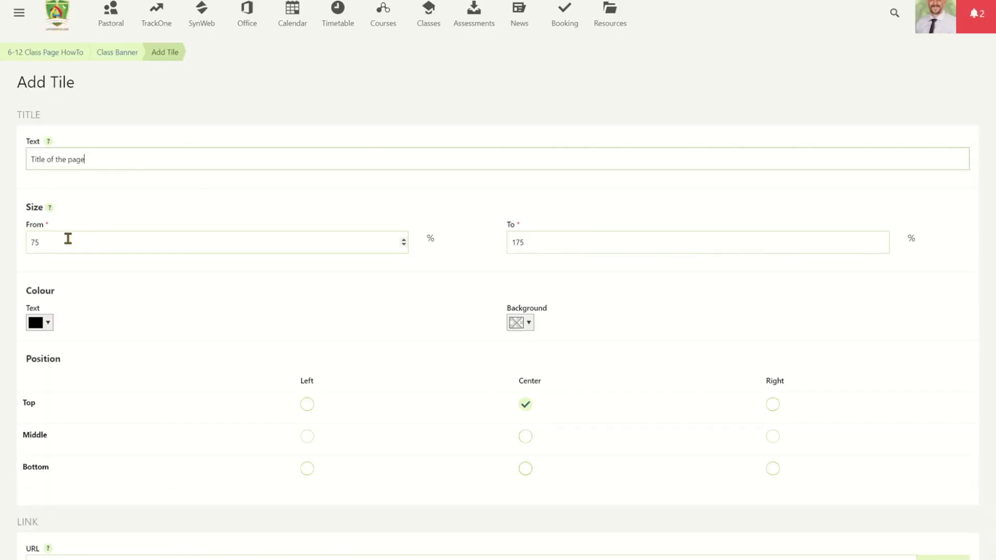
Set the tile's title size range from 250% to 400%
drag(118, 335, 30, 357)
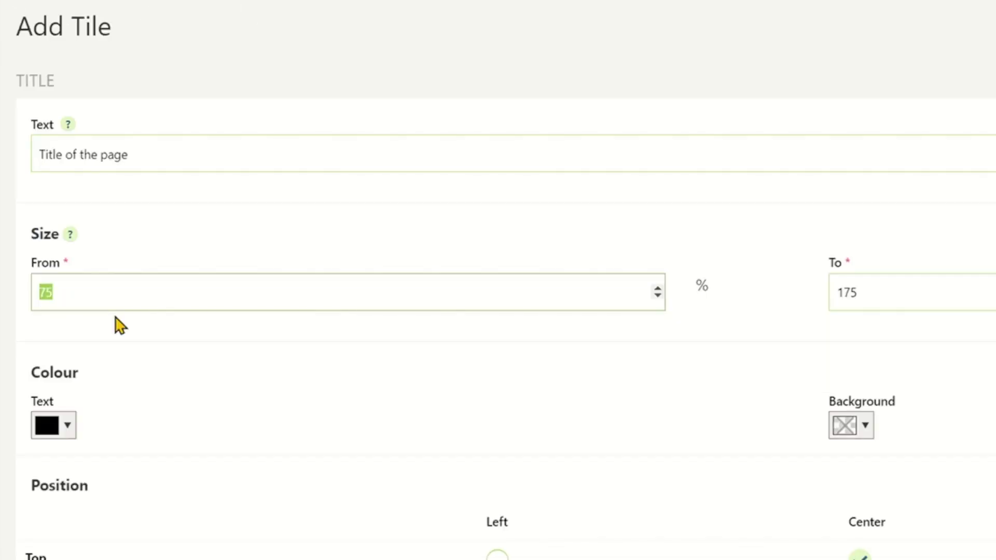
text(250)
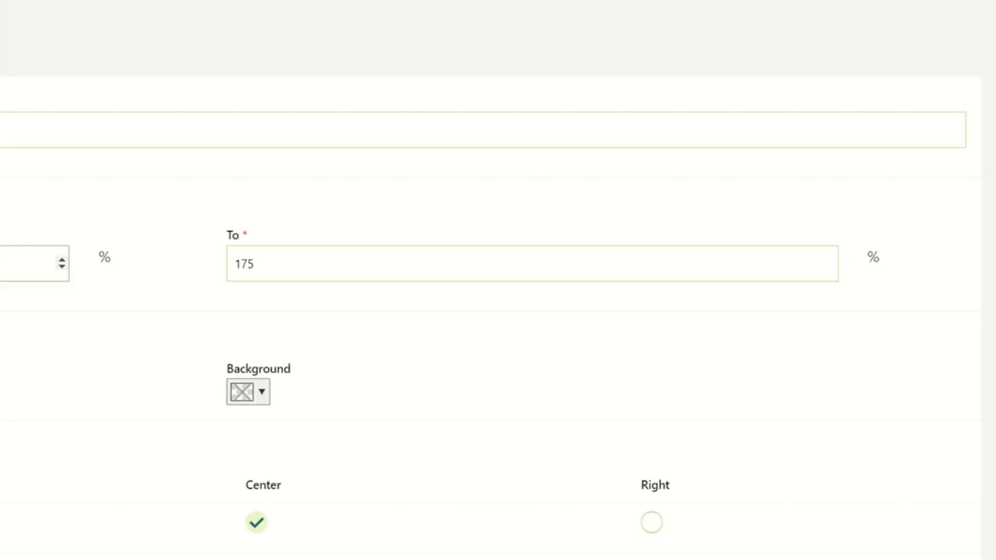
drag(285, 278, 214, 271)
text(400)
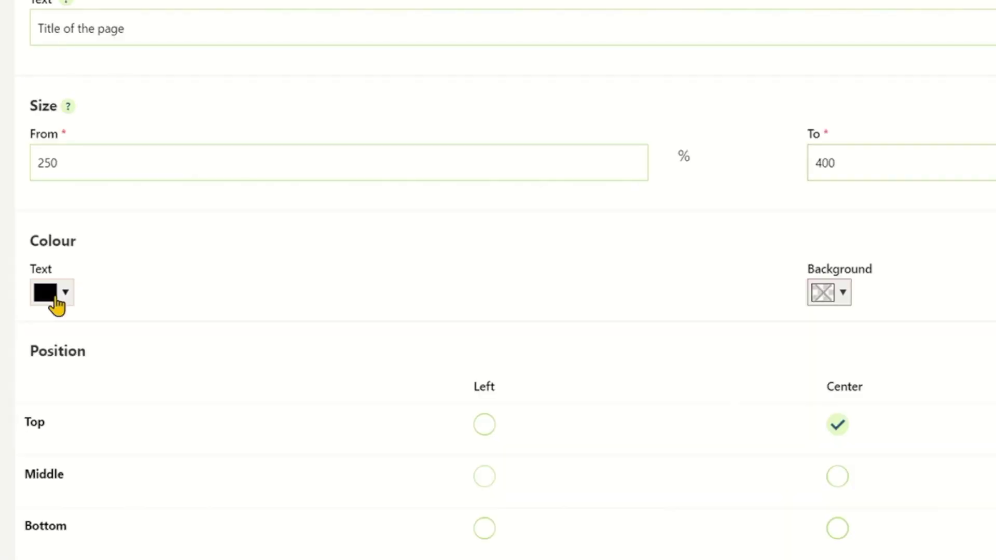
Make the tile's title text white and position it in the middle center
click(56, 298)
click(45, 336)
click(15, 311)
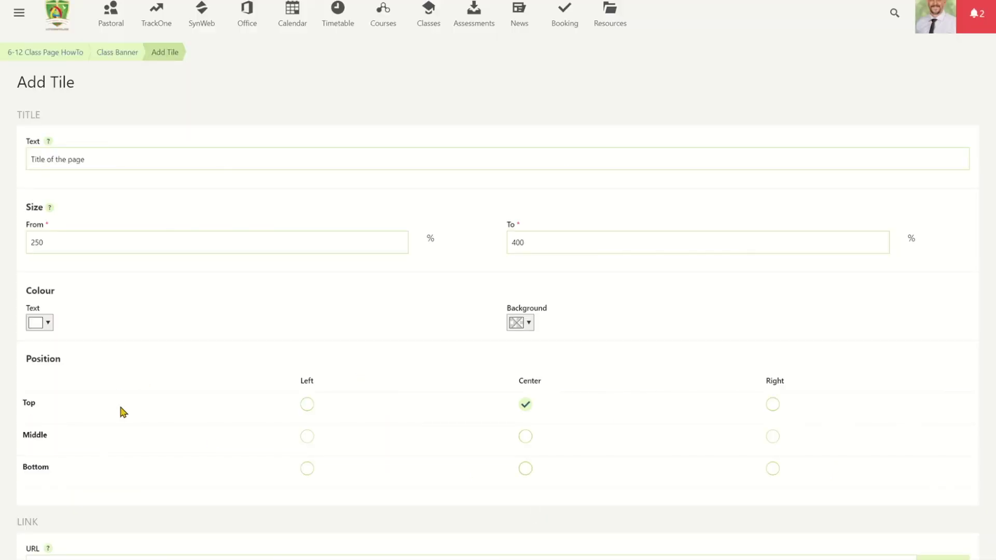
click(525, 438)
Set the tile's background colour to green, and save both the tile and the Class Banner layout
scroll(465, 456, down, 6)
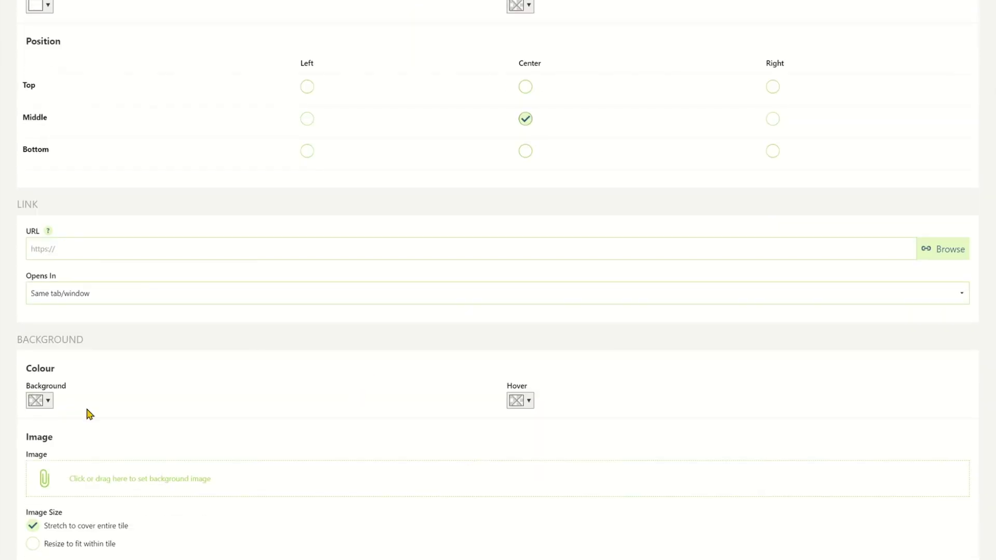
scroll(90, 414, down, 2)
click(47, 401)
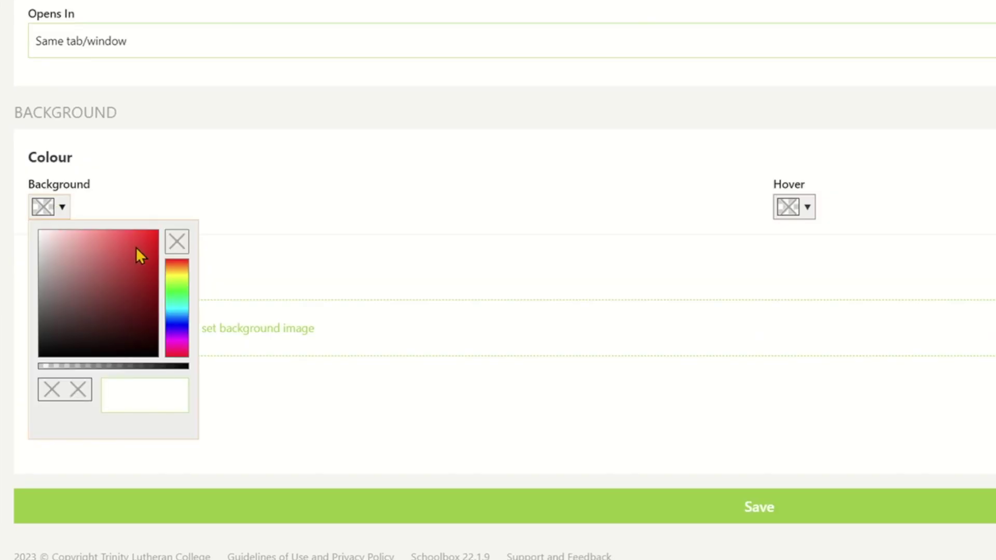
click(177, 297)
click(138, 274)
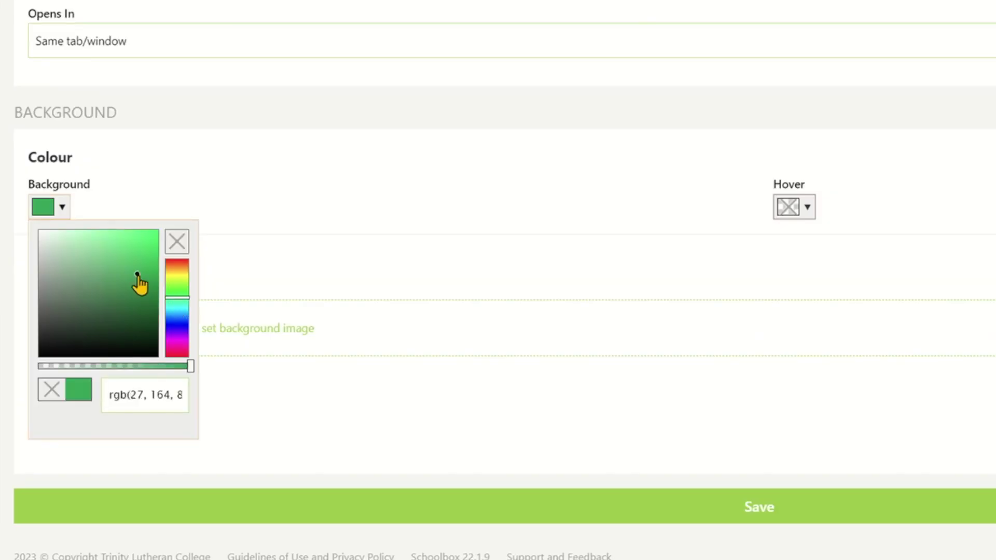
click(440, 227)
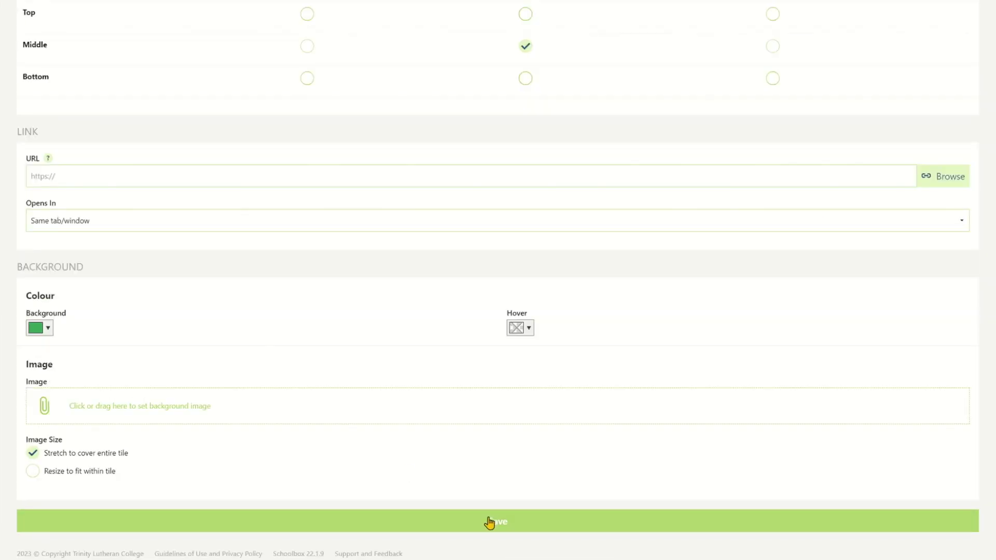
click(490, 522)
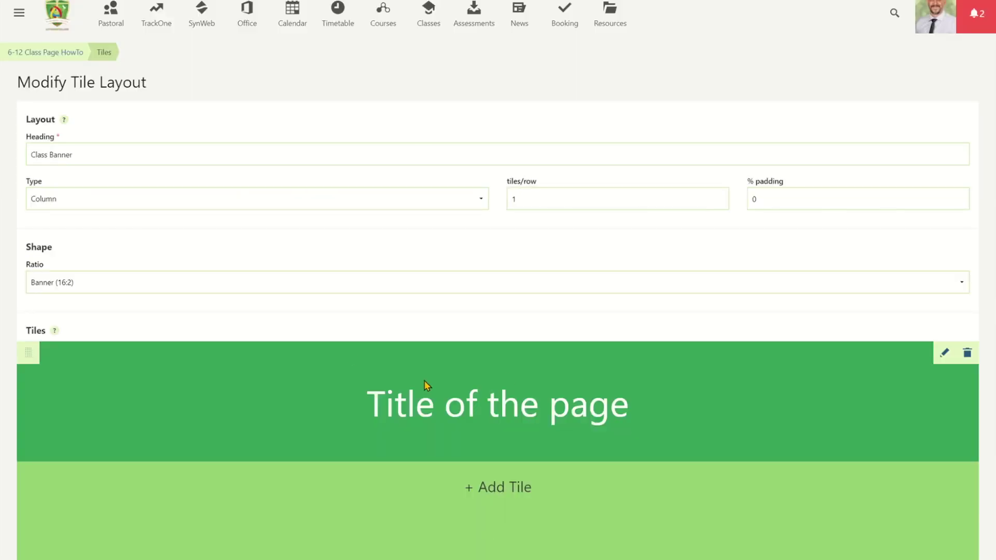
scroll(519, 407, down, 2)
click(503, 524)
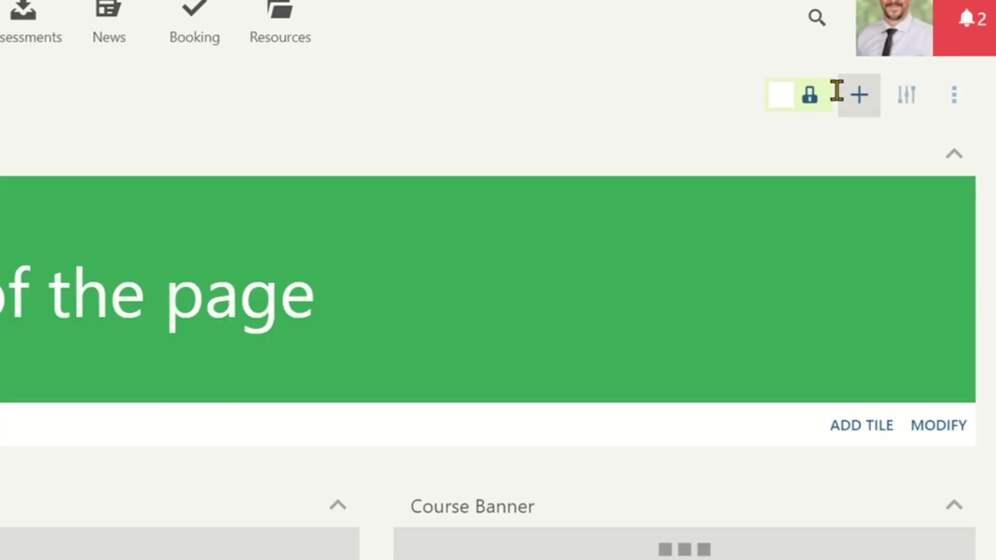
Unlock the page for editing and set the Course Banner's source to Year 9 Christian Studies, within Courses, Learning Areas - Ashmore Road, Christian Studies
click(899, 57)
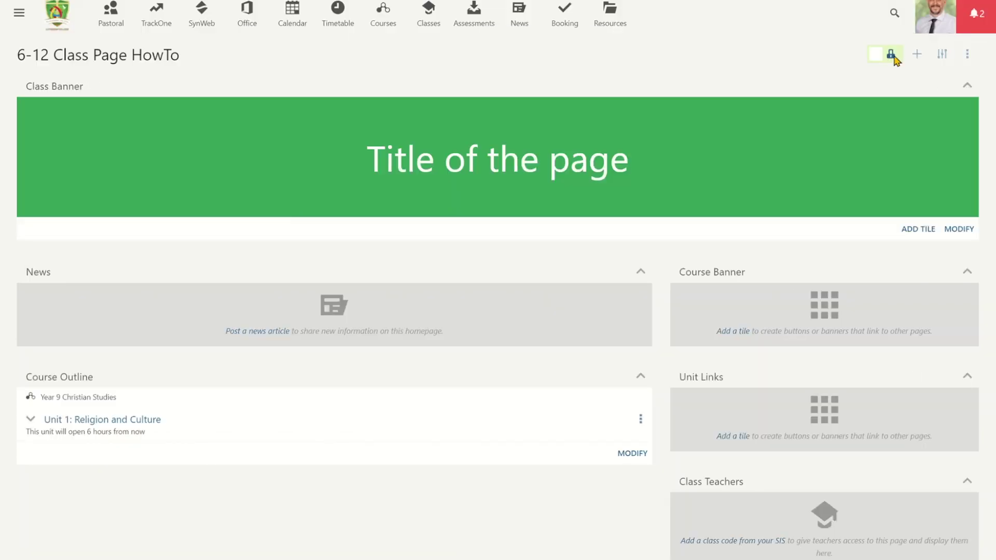
click(898, 57)
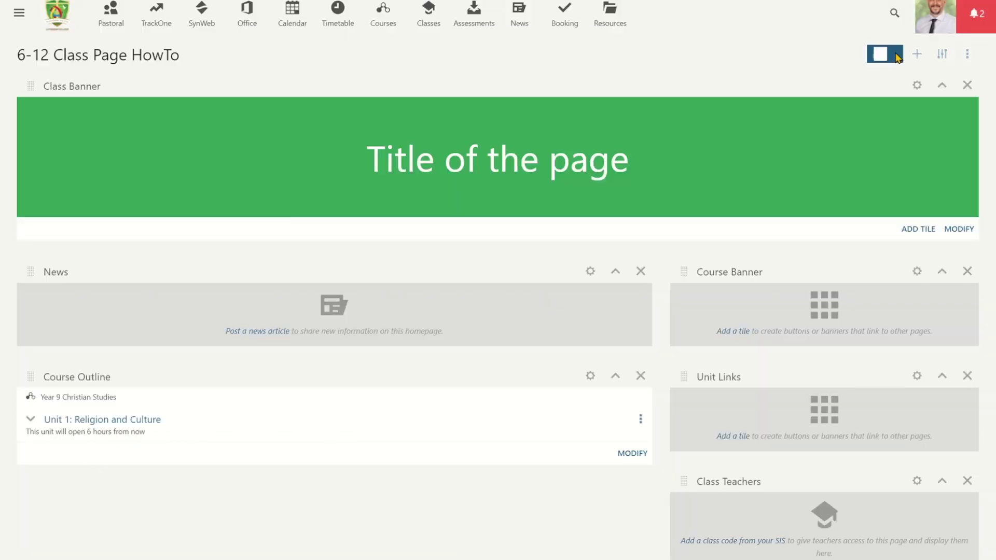
click(917, 273)
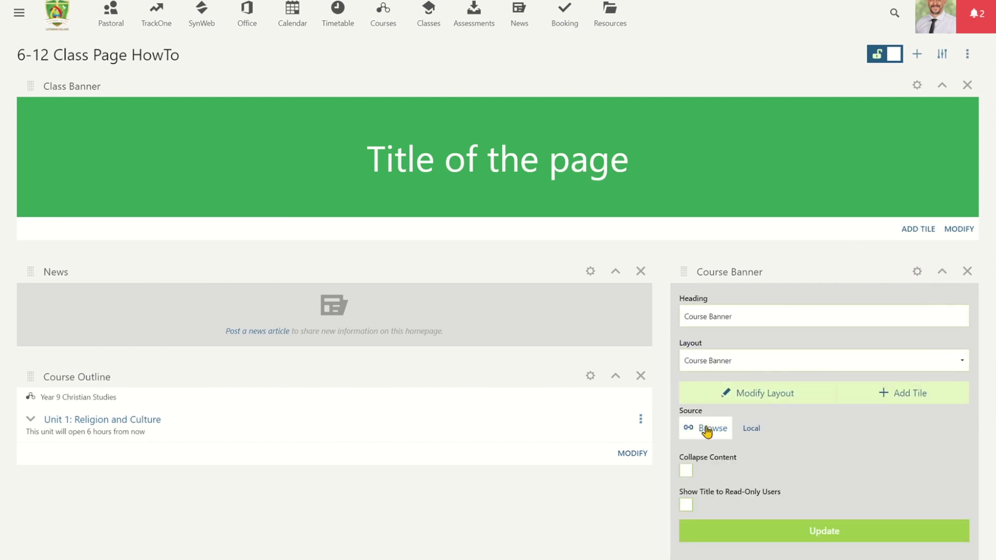
click(706, 429)
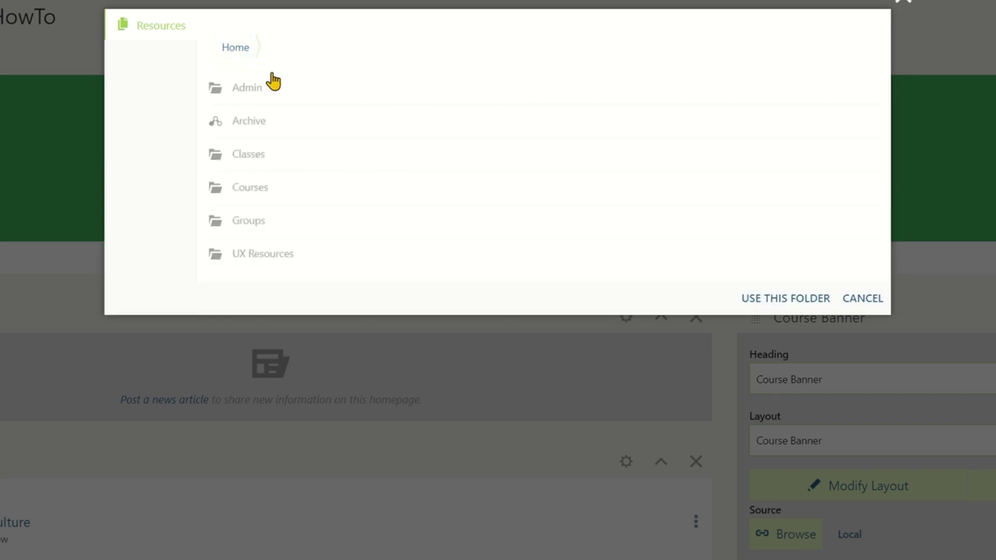
click(254, 190)
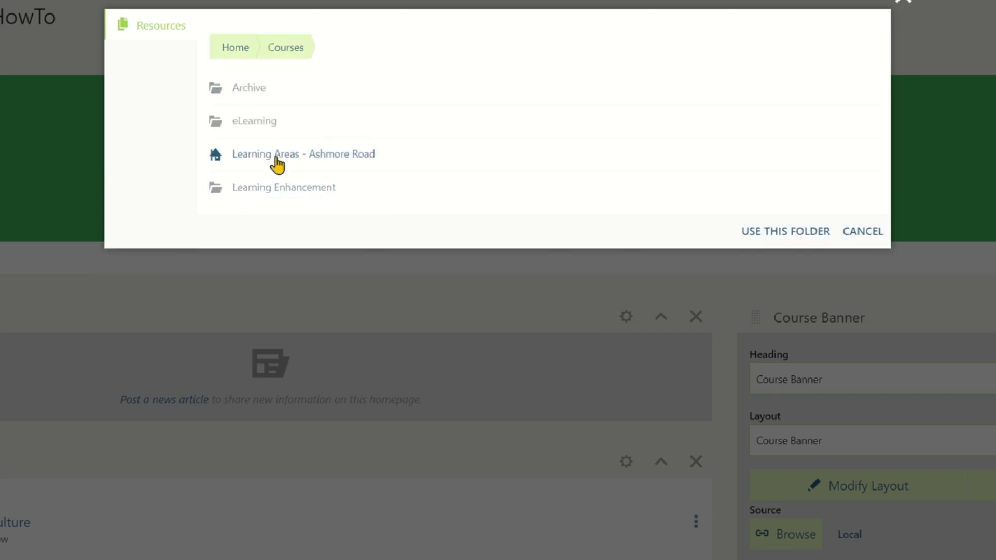
click(257, 157)
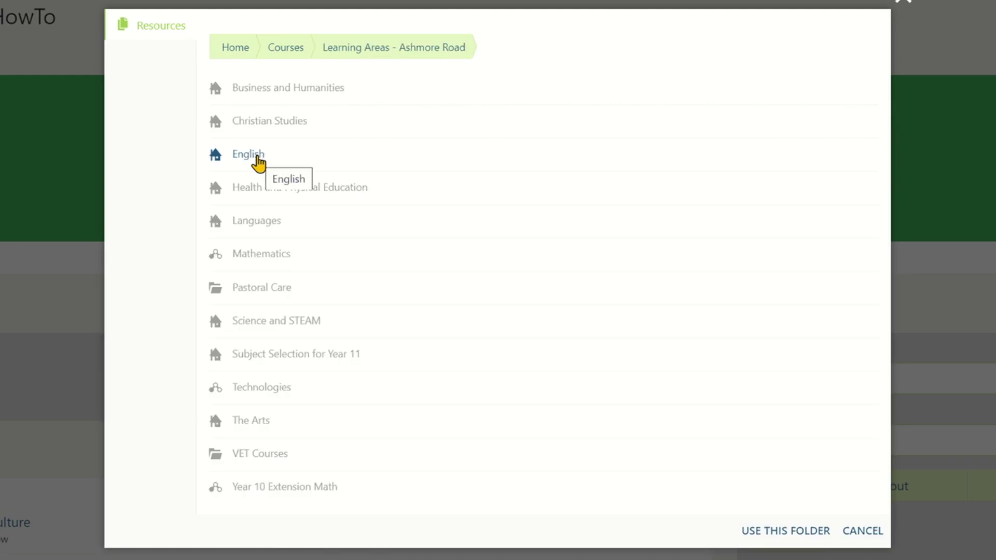
click(277, 121)
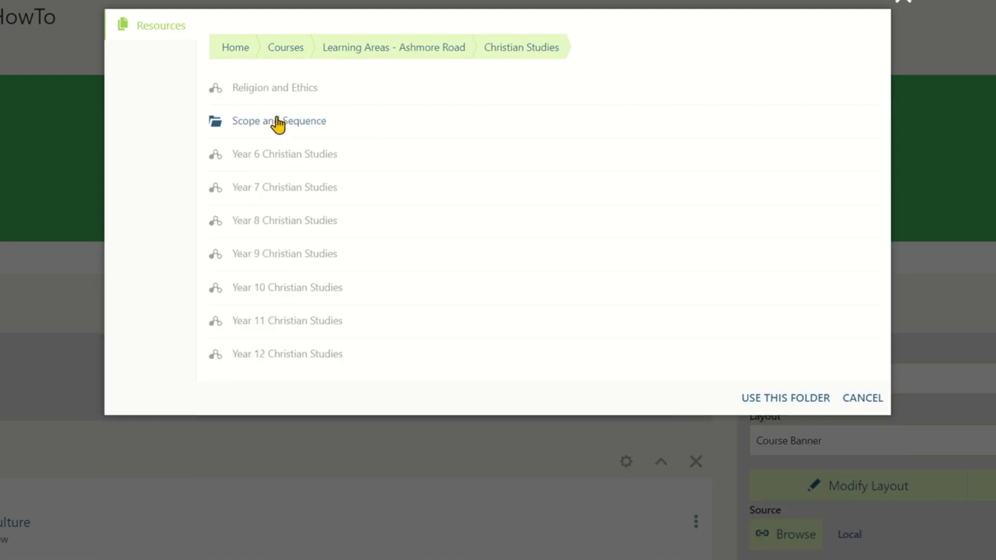
click(284, 255)
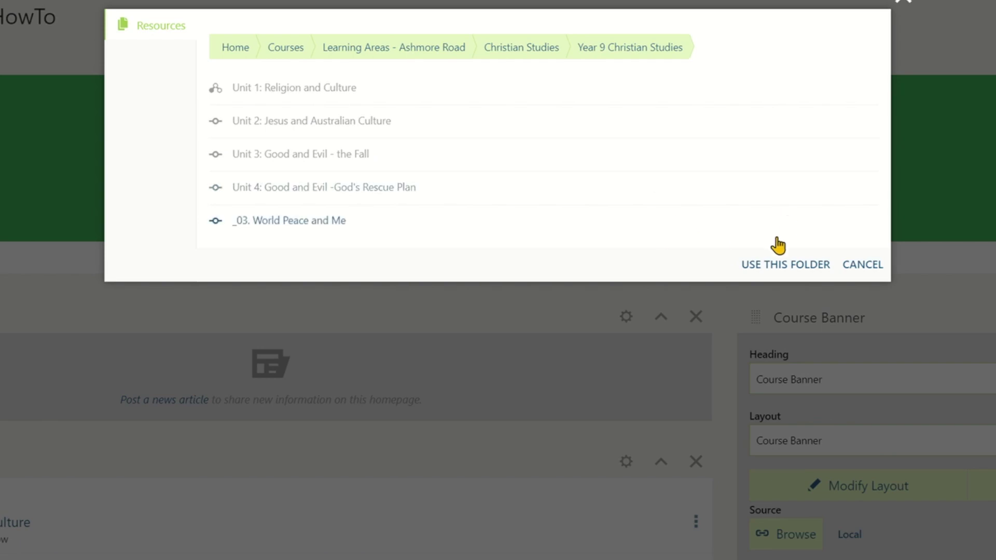
click(786, 266)
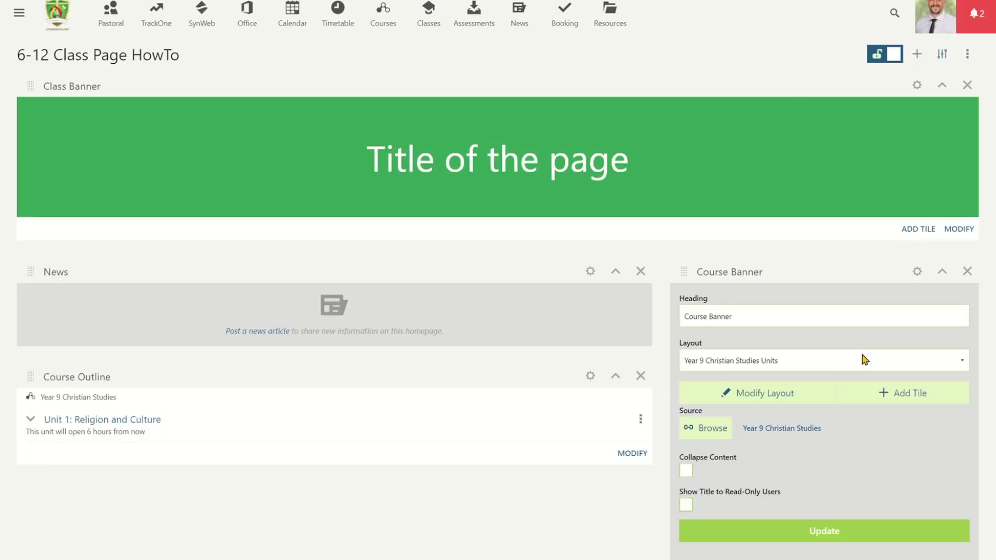
Set the Course Banner's layout to the first Tiles option and update the component
click(863, 358)
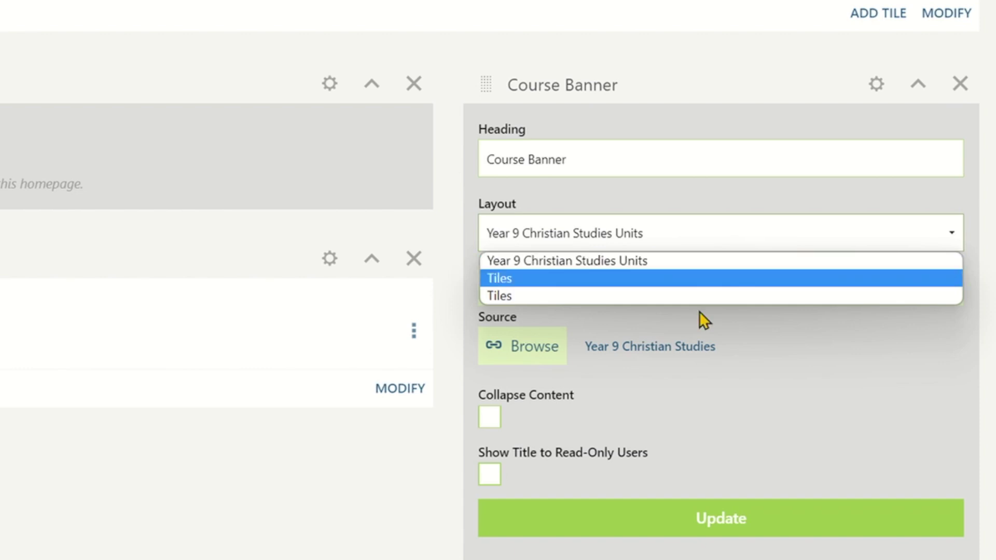
click(541, 316)
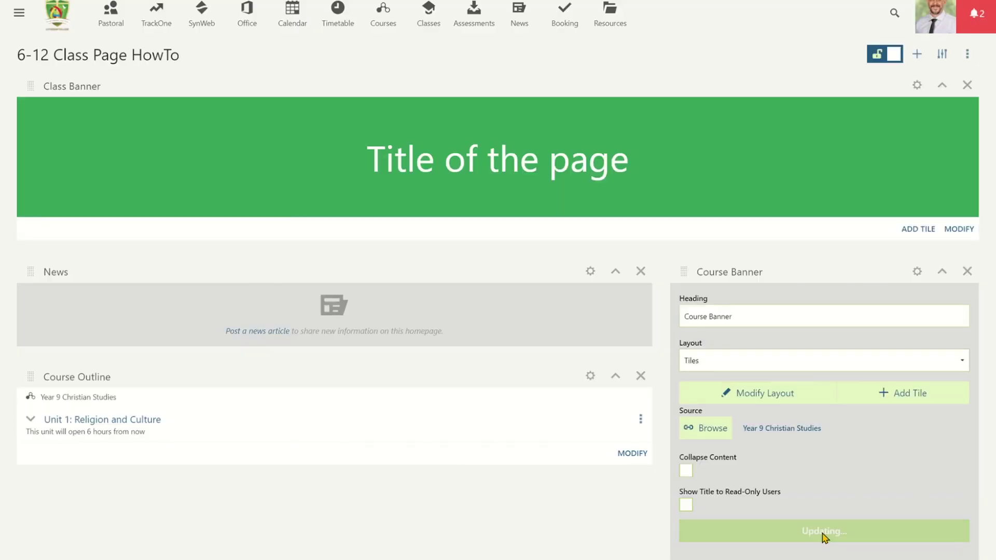
click(718, 515)
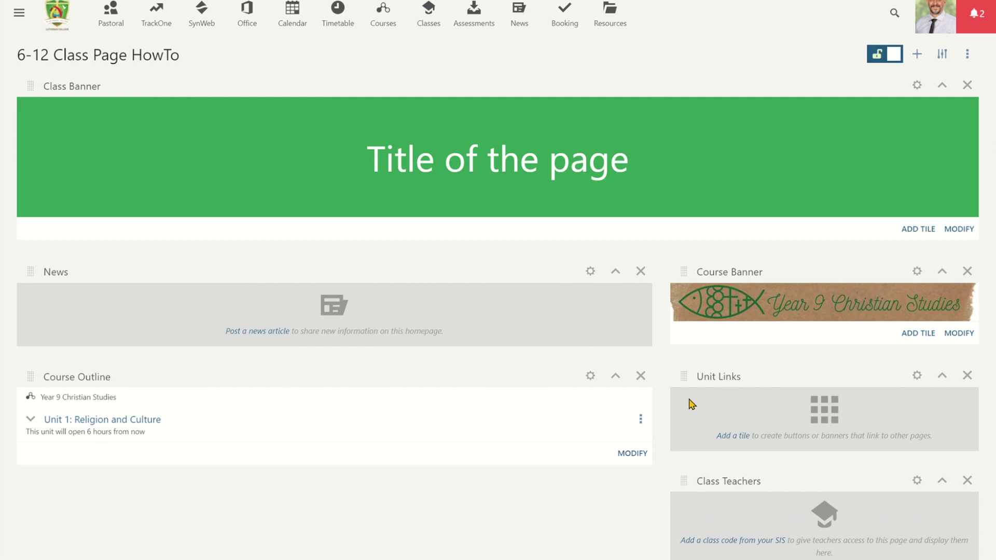
Set the Unit Links component's source to the Year 9 Christian Studies folder, within Courses, Learning Areas - Ashmore Road, Christian Studies
click(918, 376)
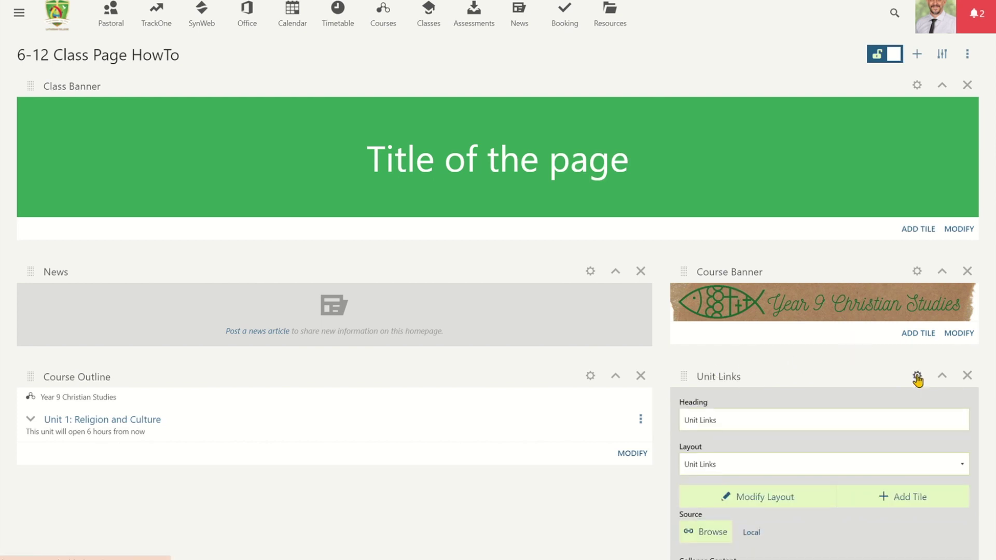
click(724, 538)
click(308, 77)
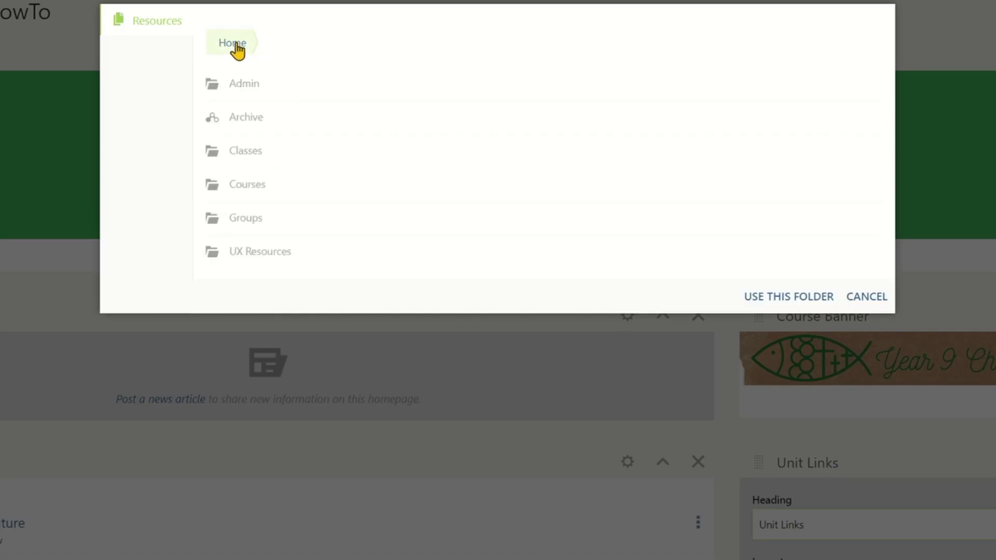
click(252, 183)
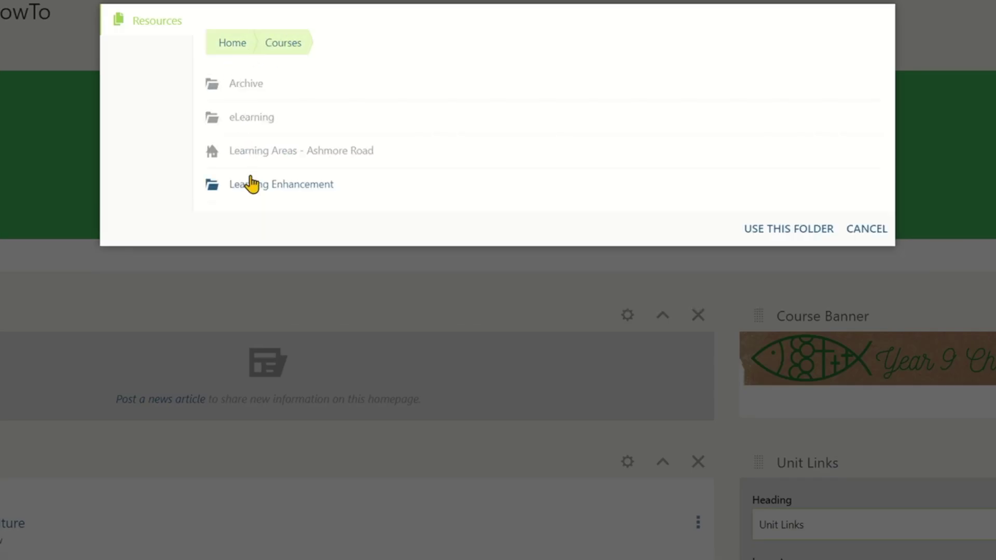
click(270, 152)
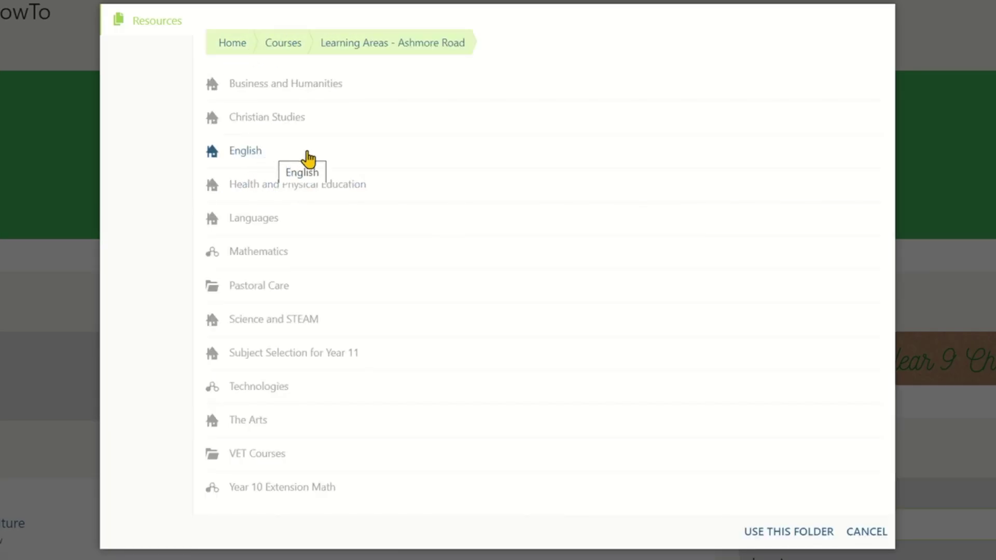
click(278, 124)
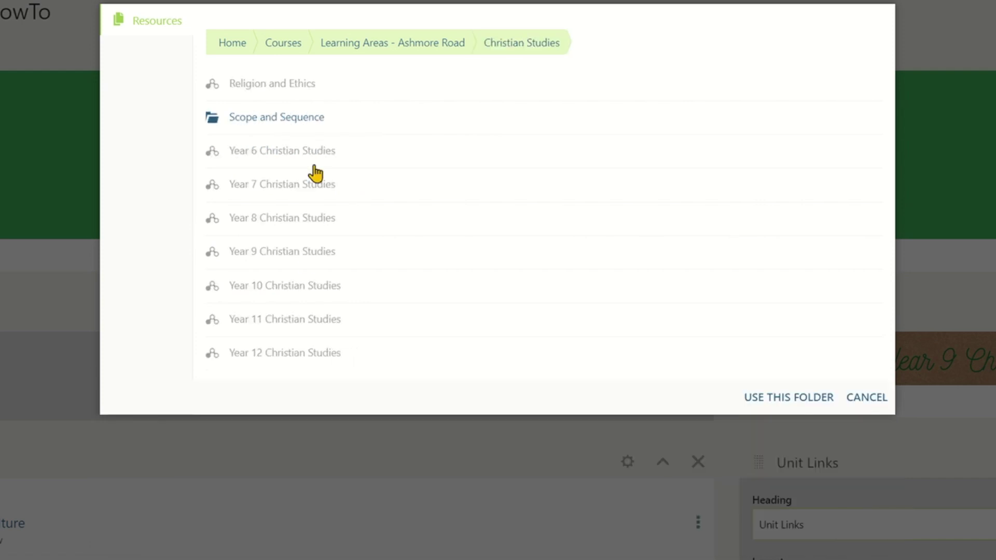
click(277, 253)
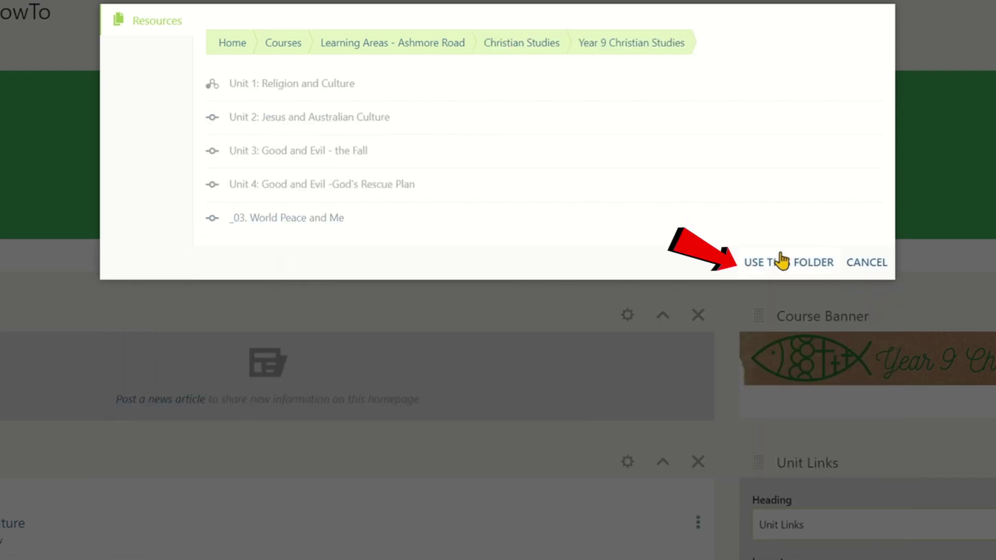
click(789, 271)
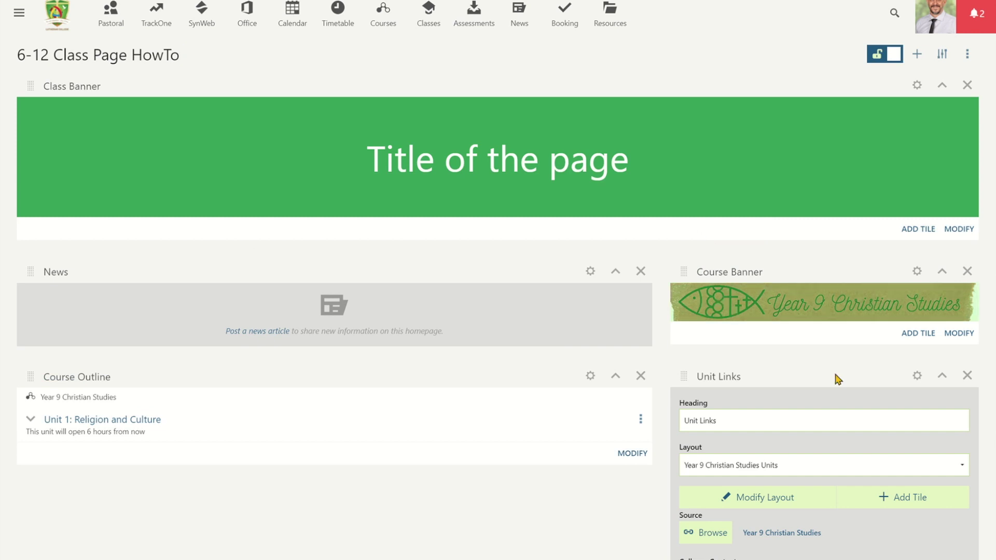
Choose the Year 9 Christian Studies Units layout for Unit Links and update the component
click(778, 467)
click(732, 483)
scroll(863, 438, down, 3)
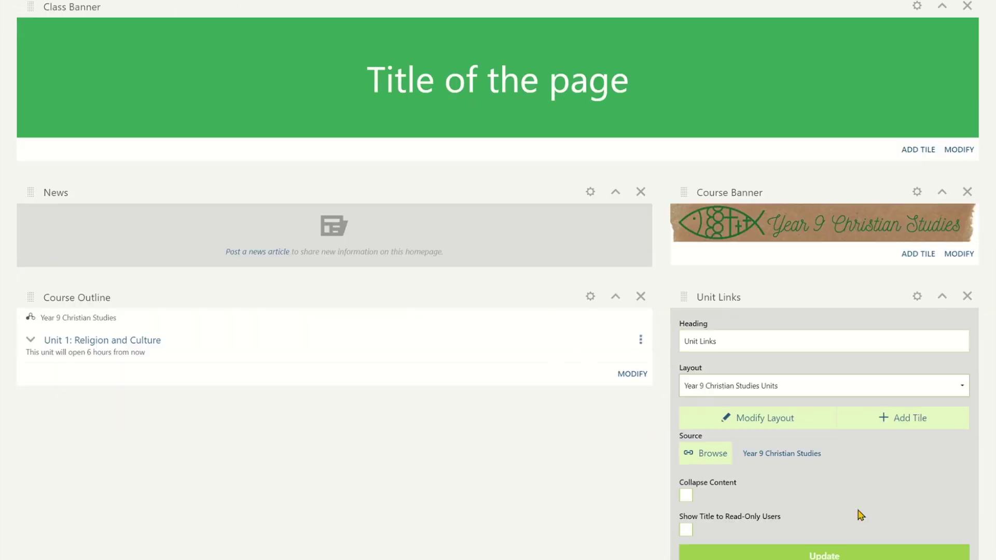
click(827, 516)
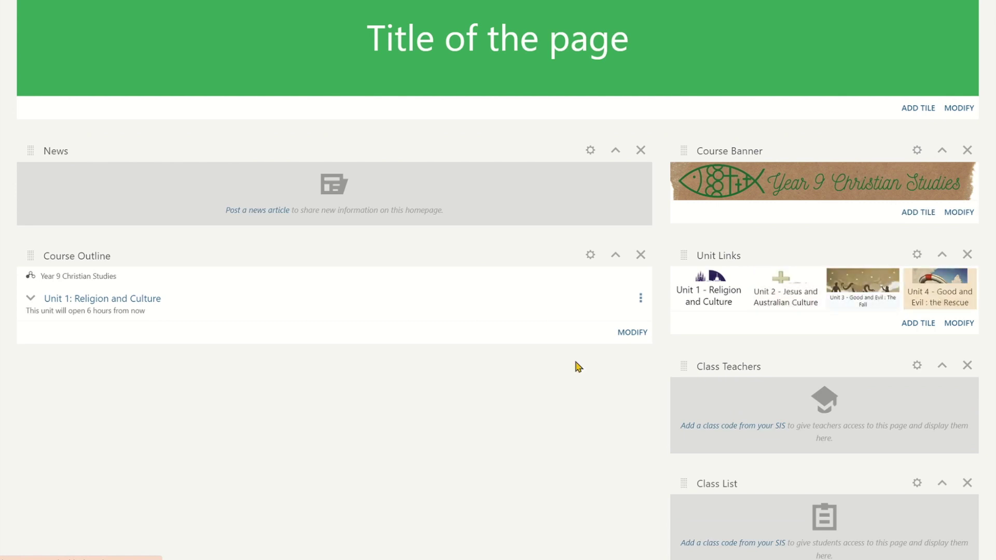
Look through the available component categories and add a Social Stream from Collaboration below the Course Outline
scroll(483, 491, down, 5)
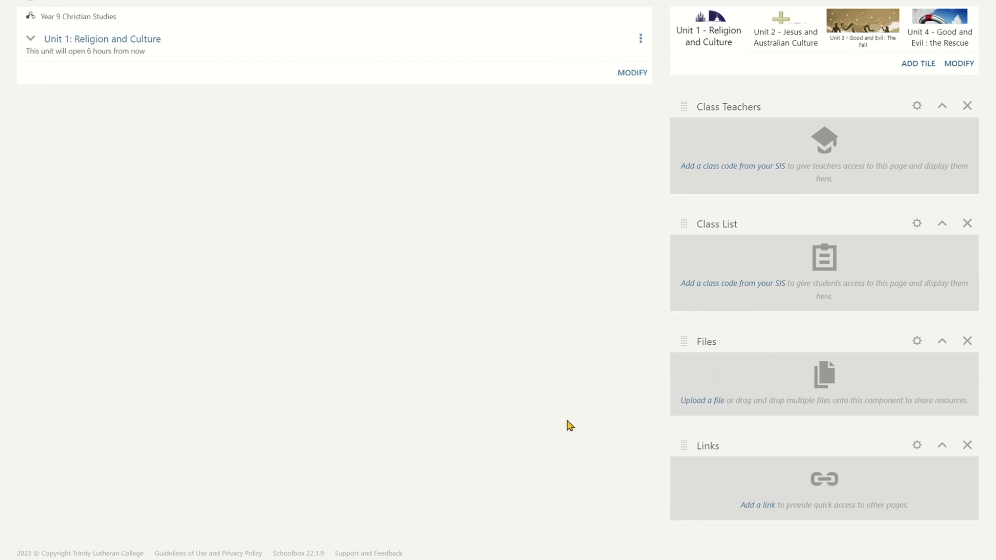
scroll(569, 425, up, 7)
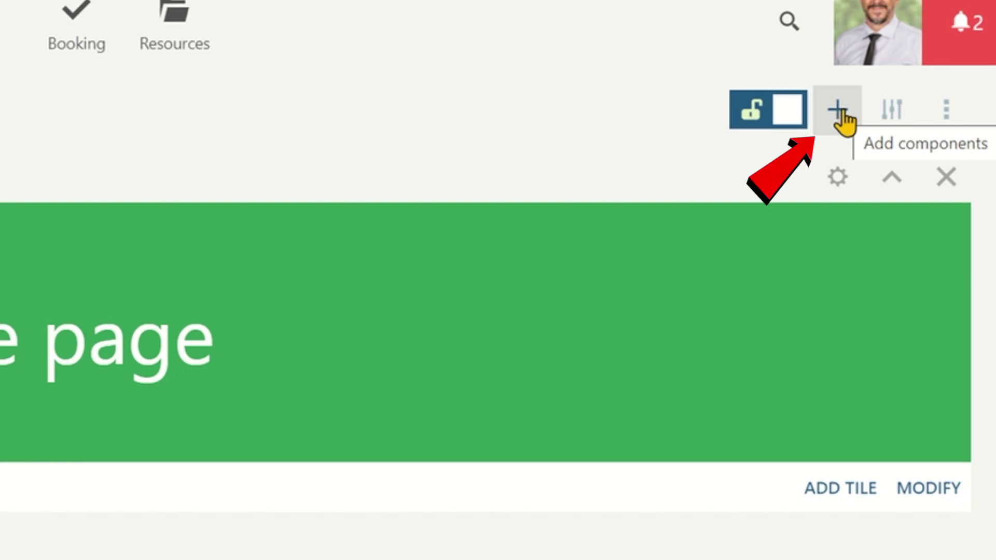
click(837, 111)
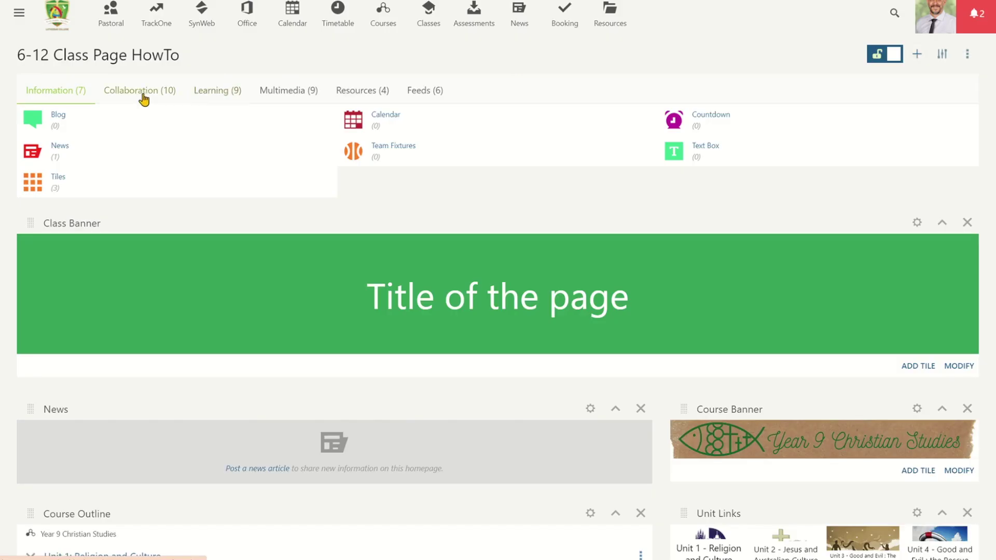
click(143, 98)
click(222, 98)
click(275, 99)
click(357, 93)
click(150, 94)
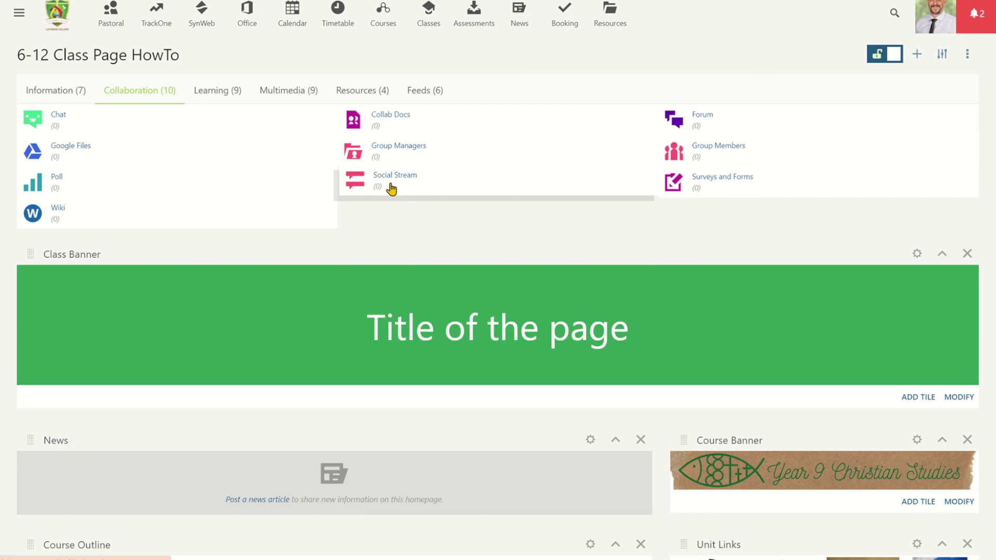
drag(391, 187, 66, 167)
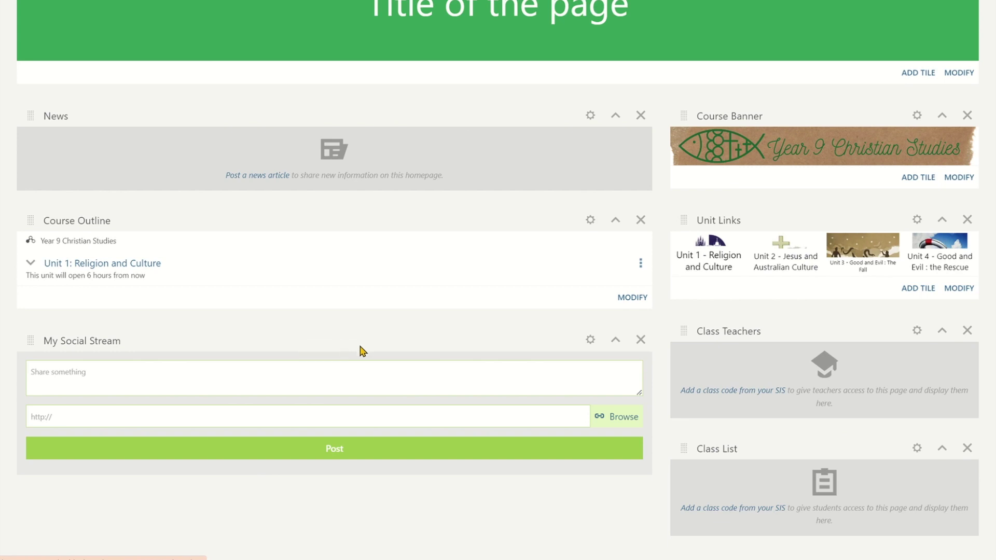
scroll(360, 349, up, 3)
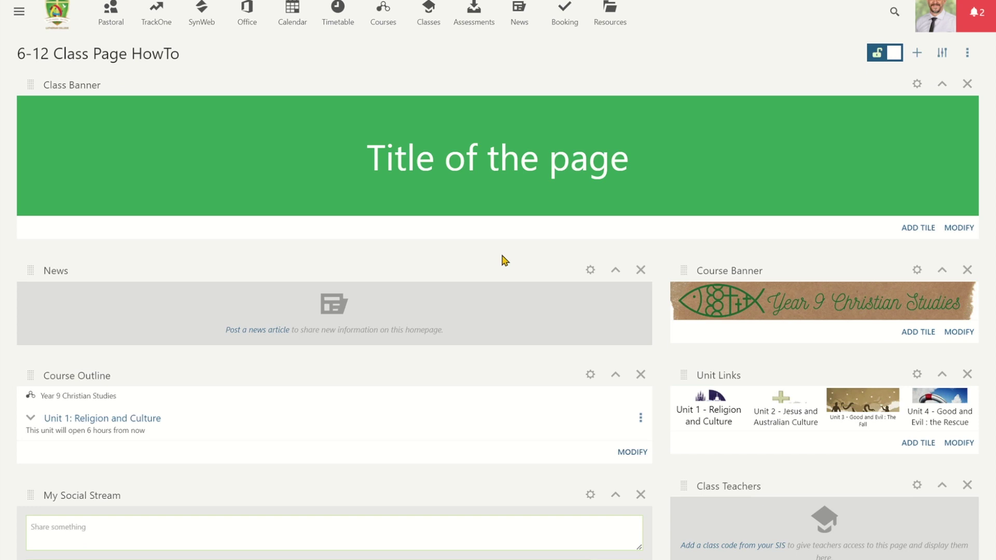